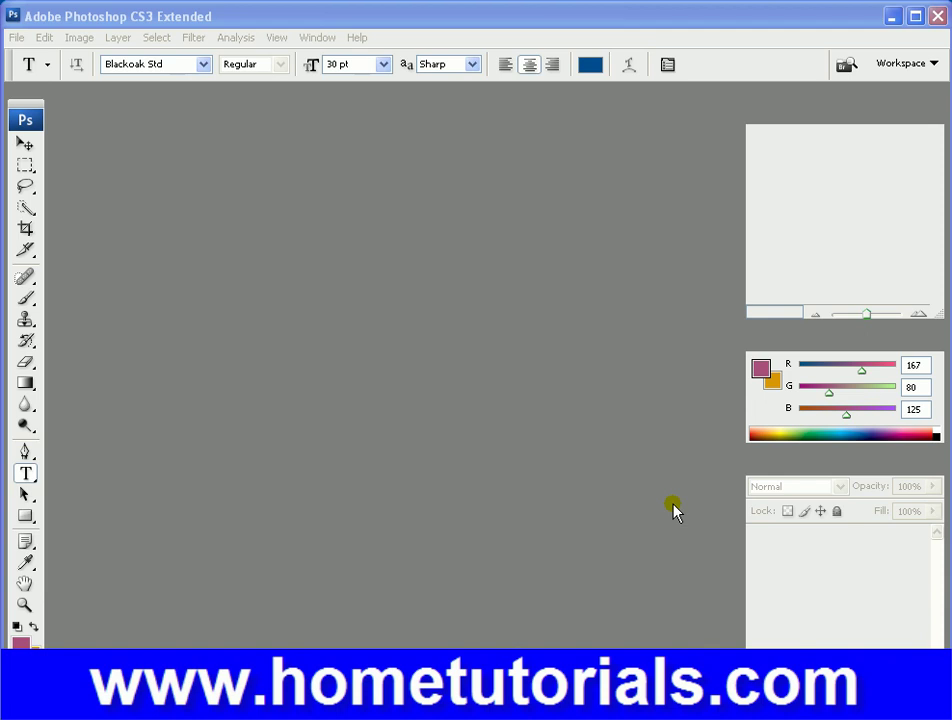
Step: Bring Photoshop to the front and toggle the tool panel to two columns and back to one
left_click(421, 20)
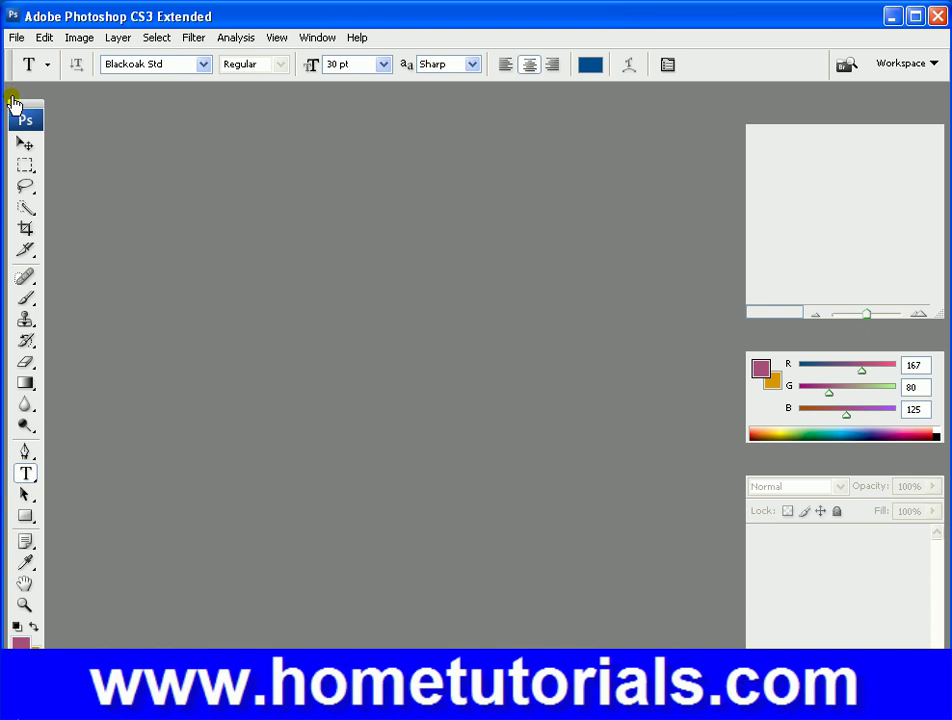
left_click(12, 101)
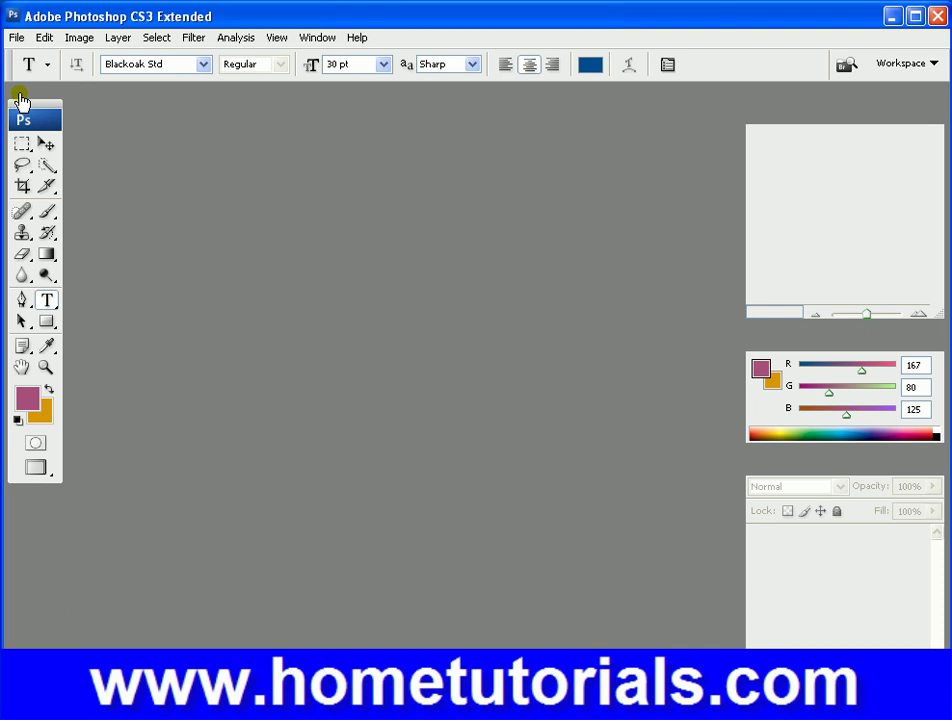
left_click(19, 98)
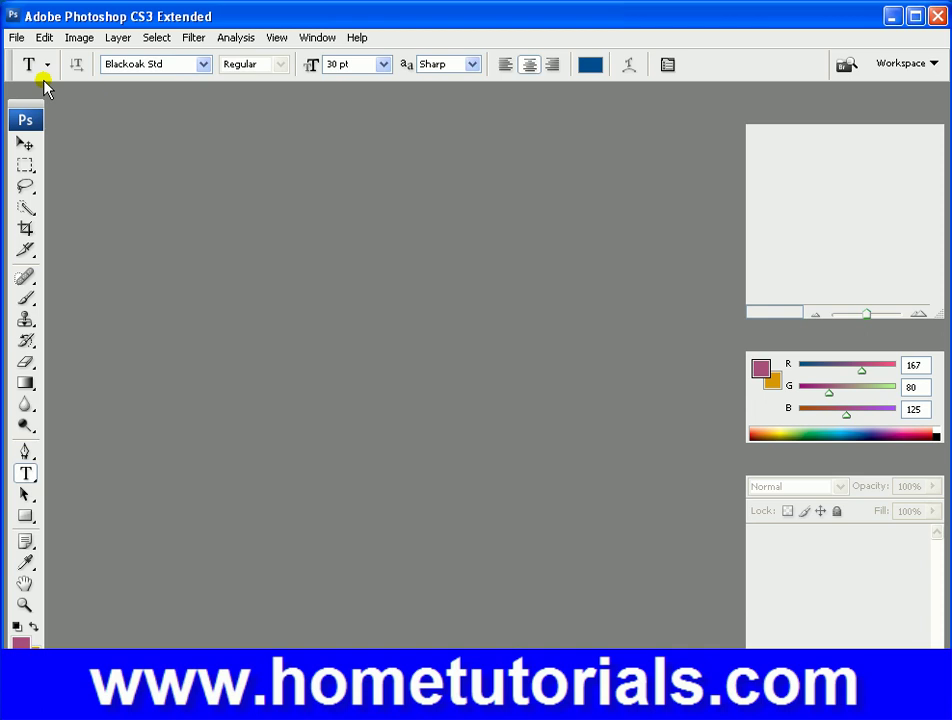
Step: Bring up the File > Open dialog and move it to the left
left_click(17, 38)
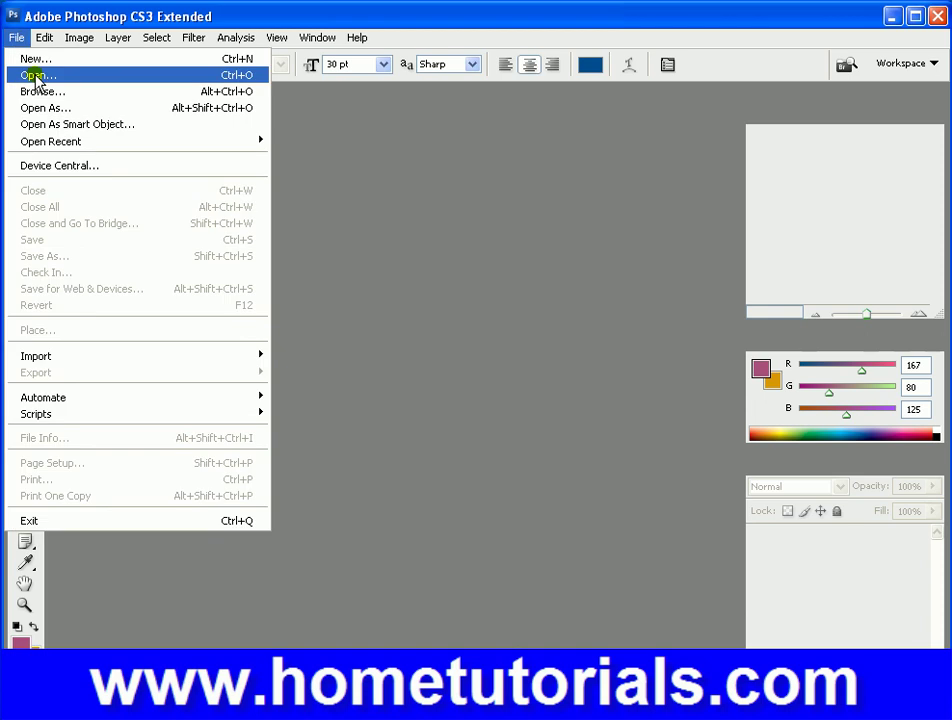
left_click(35, 75)
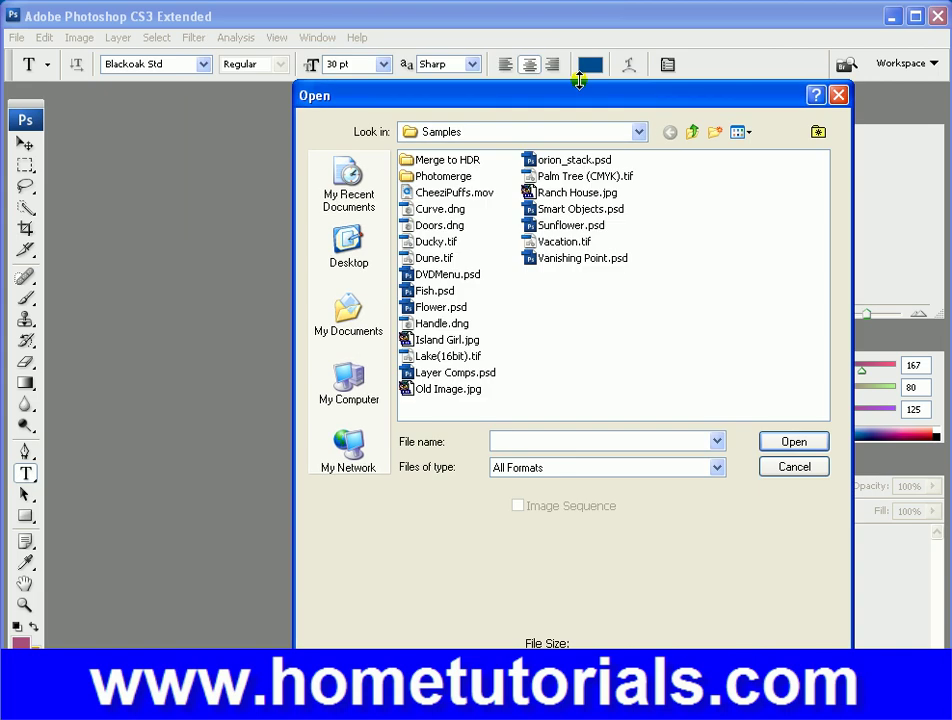
left_click_drag(570, 89, 443, 91)
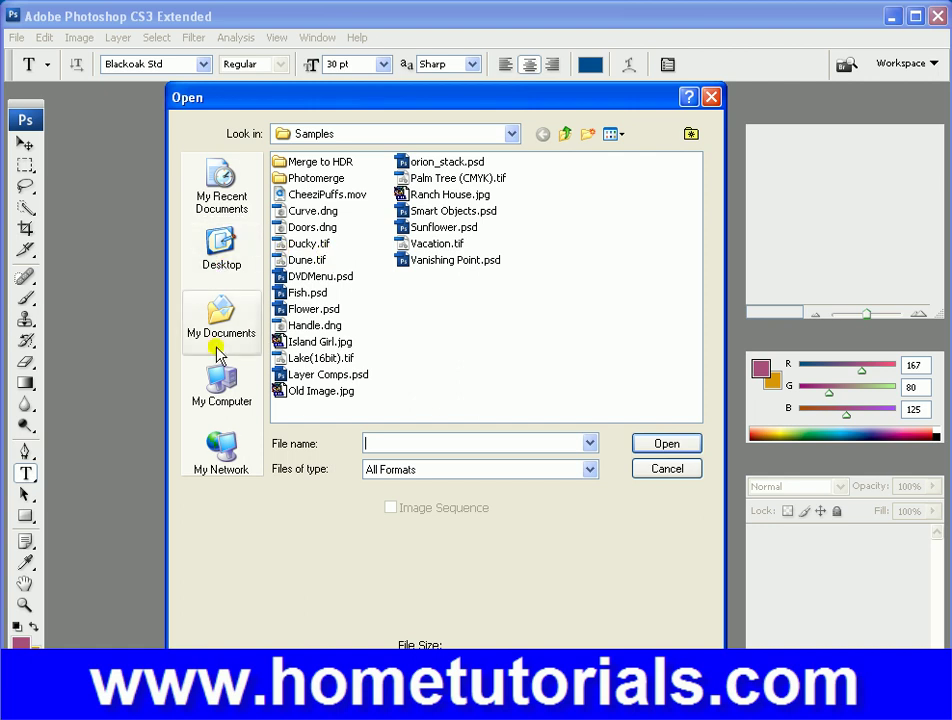
Step: Browse from My Computer to C:\Program Files\Adobe\Adobe Photoshop CS3\Samples
left_click(221, 388)
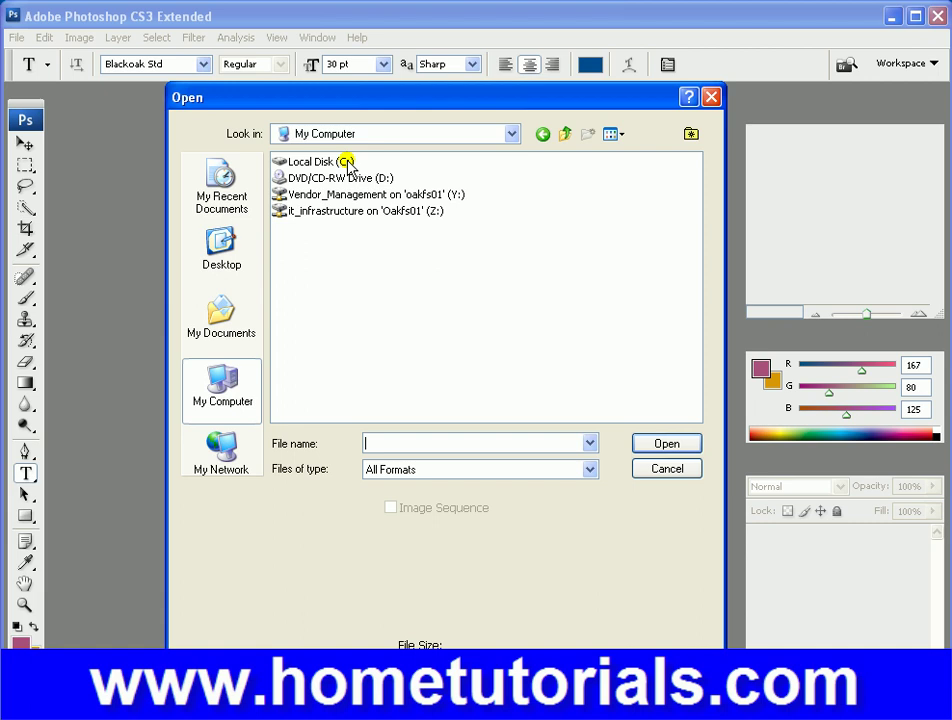
double_click(318, 162)
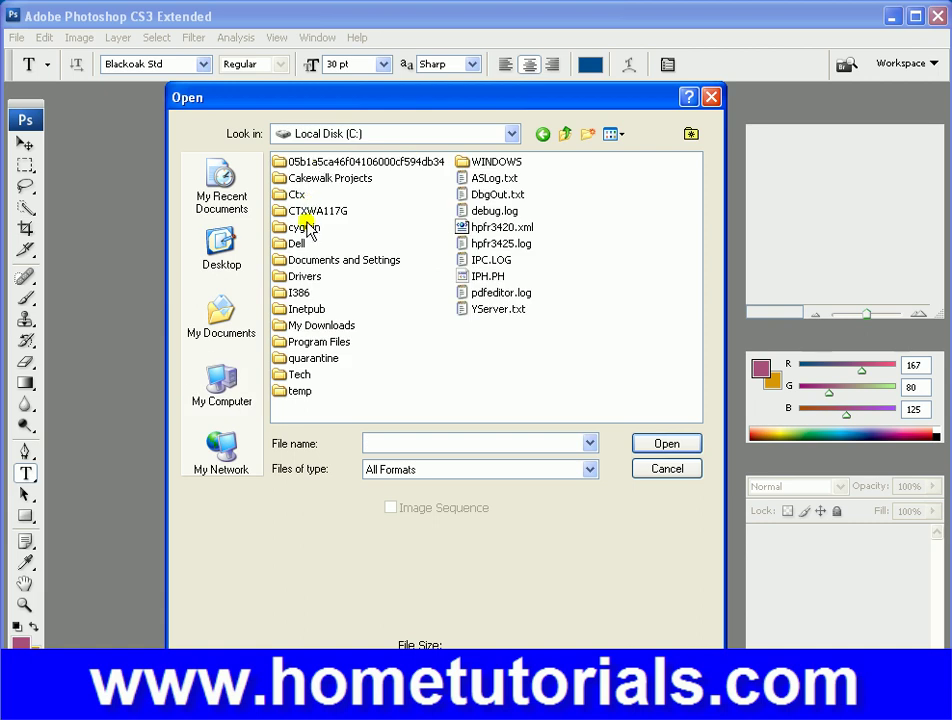
double_click(316, 344)
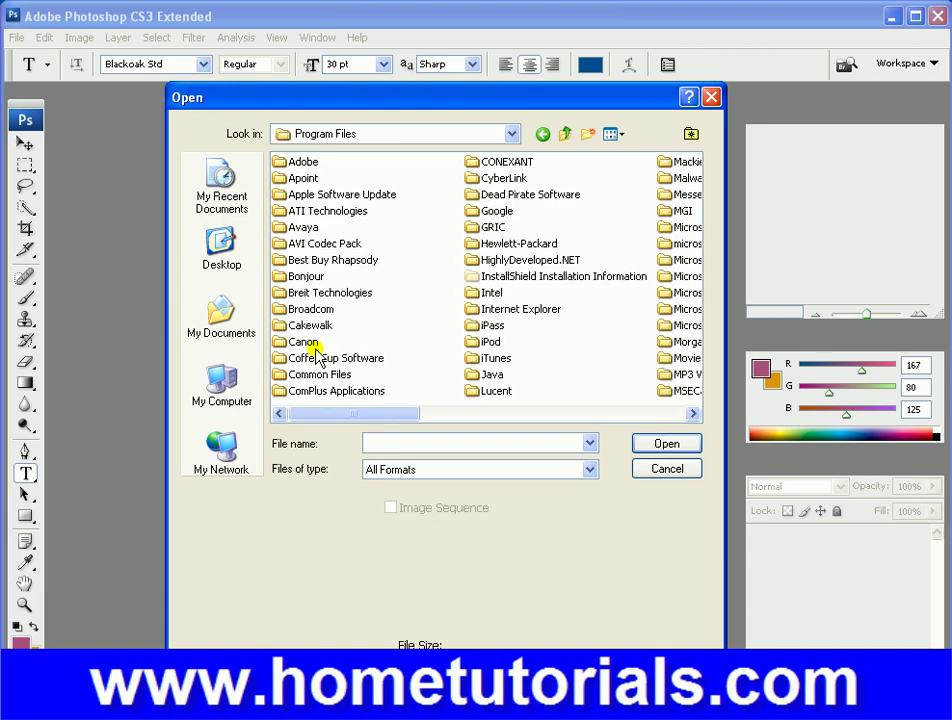
double_click(302, 163)
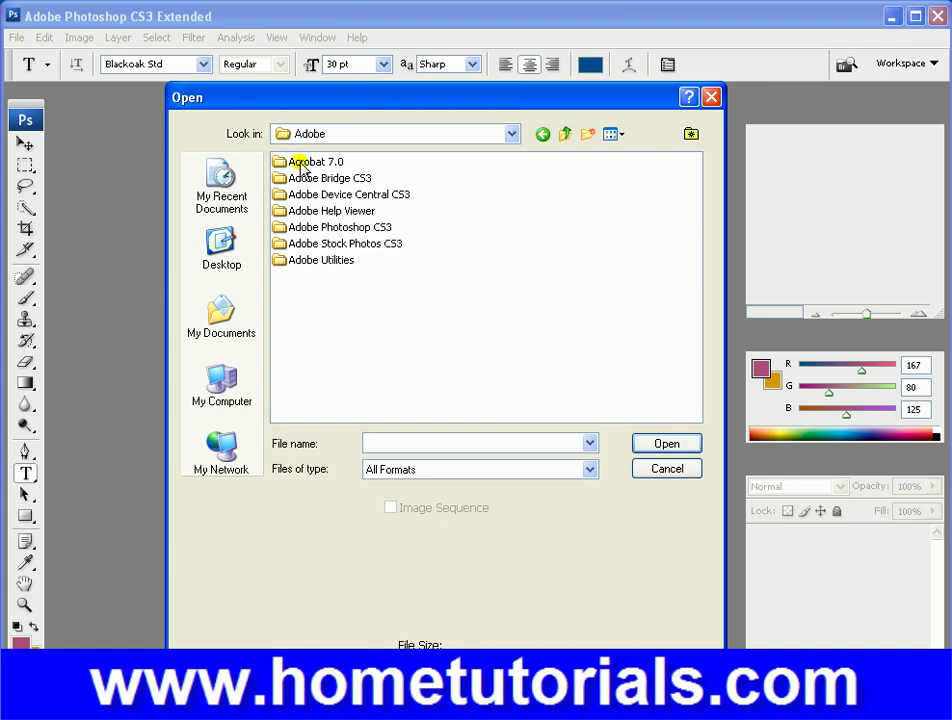
double_click(330, 227)
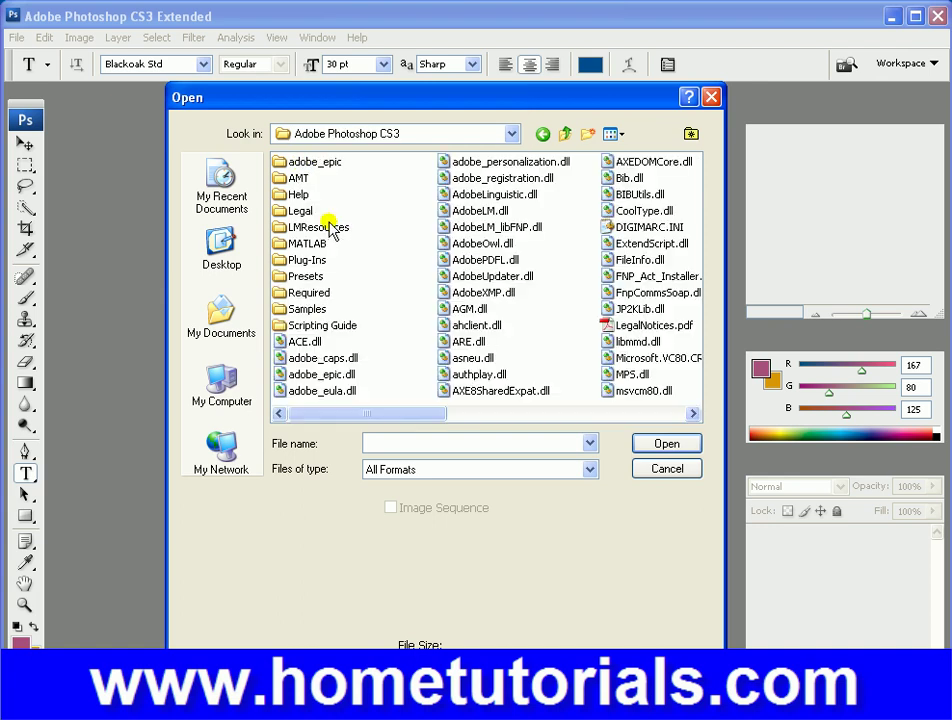
double_click(310, 309)
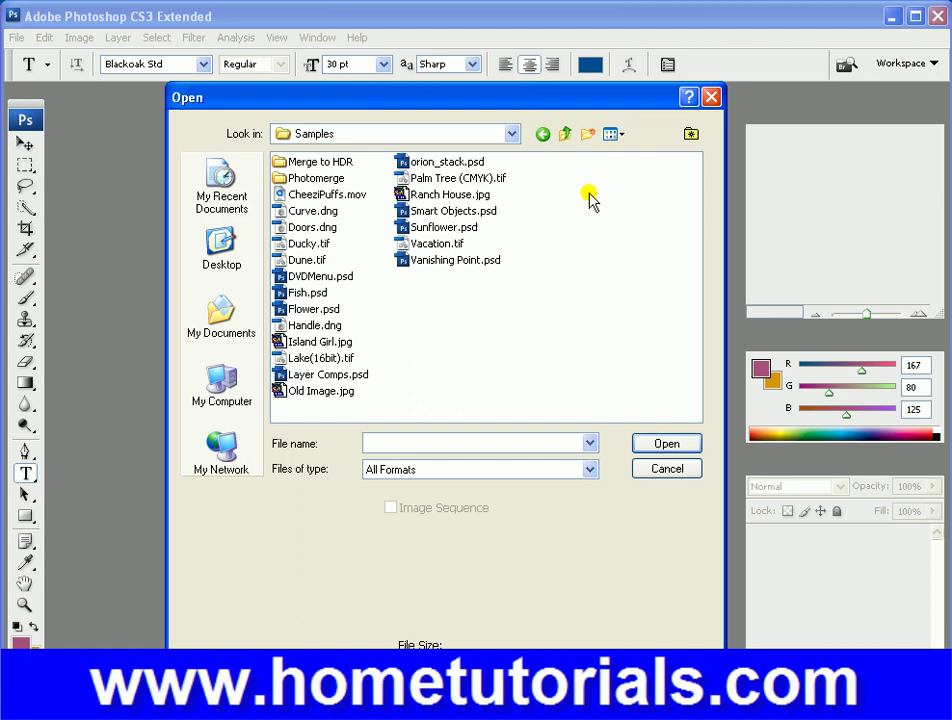
Step: Switch the Open dialog's file list to Thumbnails view
right_click(565, 225)
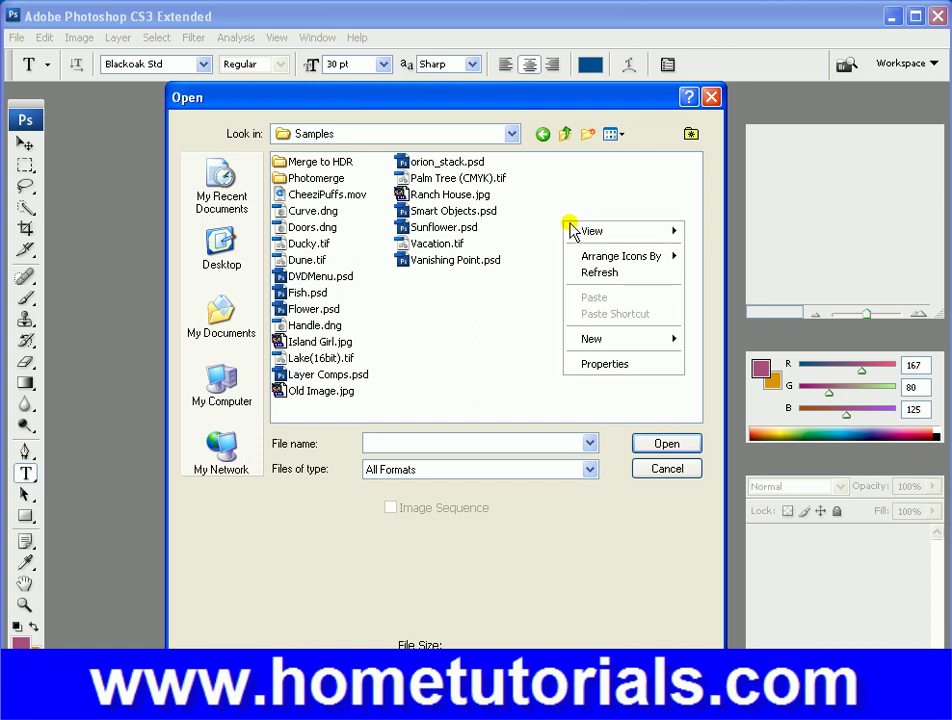
mouse_move(618, 233)
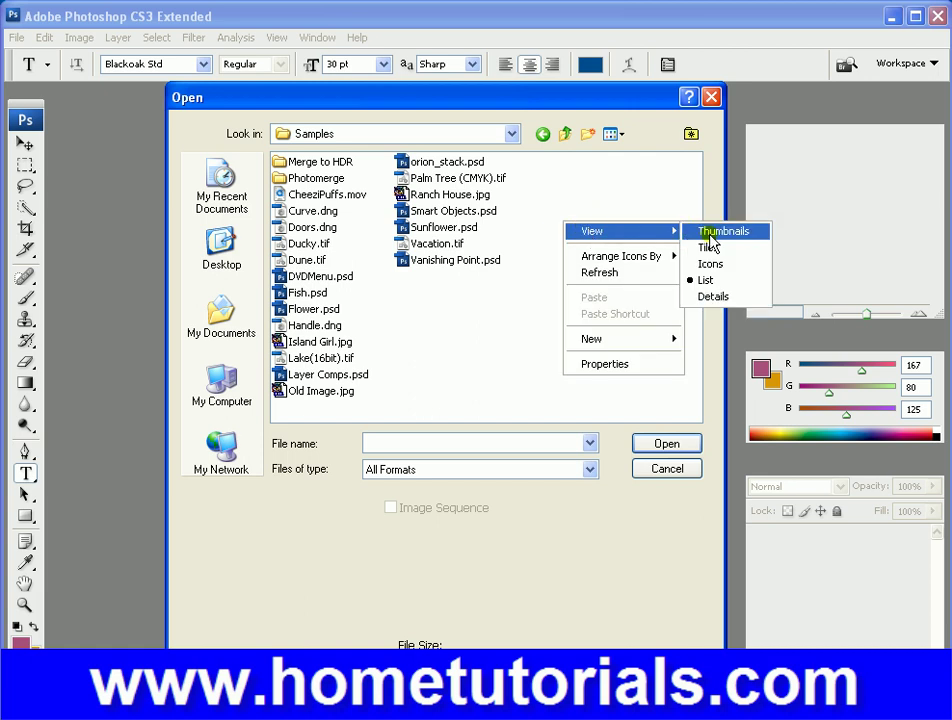
left_click(712, 233)
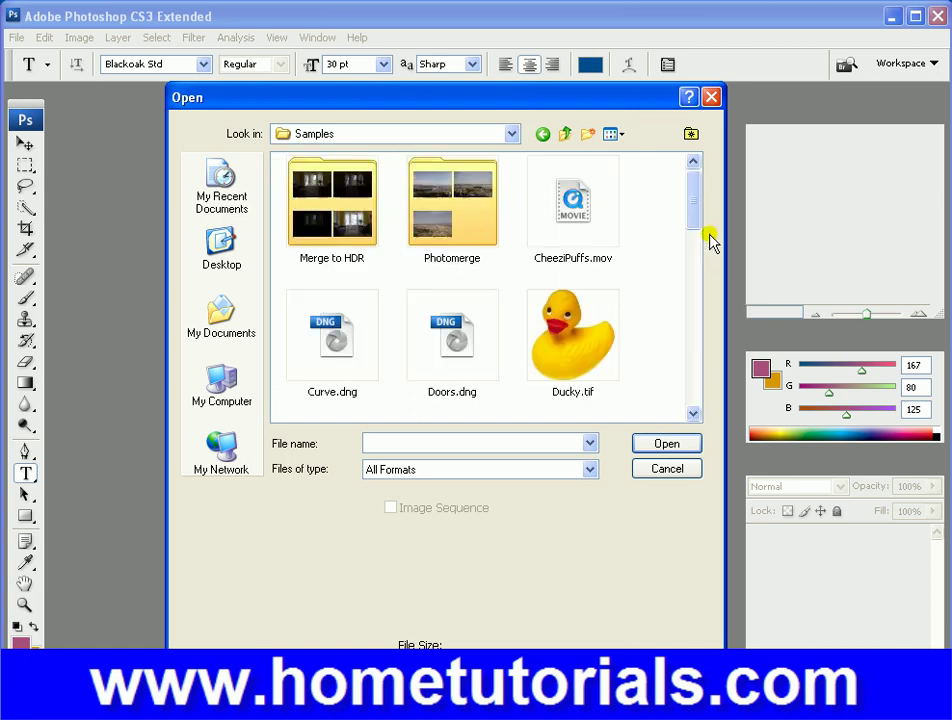
Step: Open Ducky.tif from the Samples thumbnails, then close the document
left_click(691, 374)
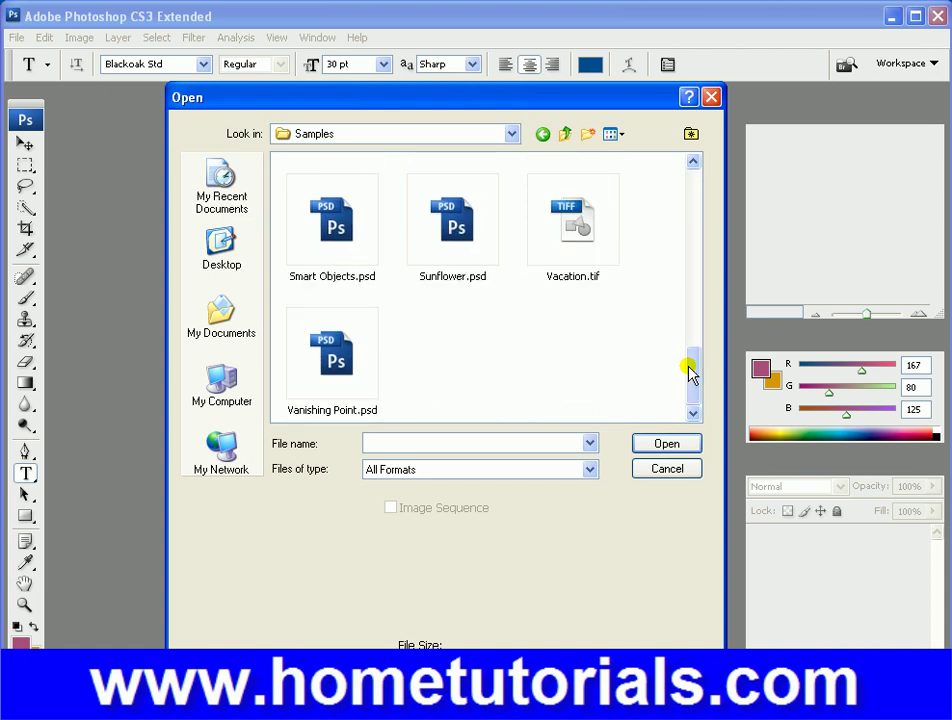
left_click(689, 181)
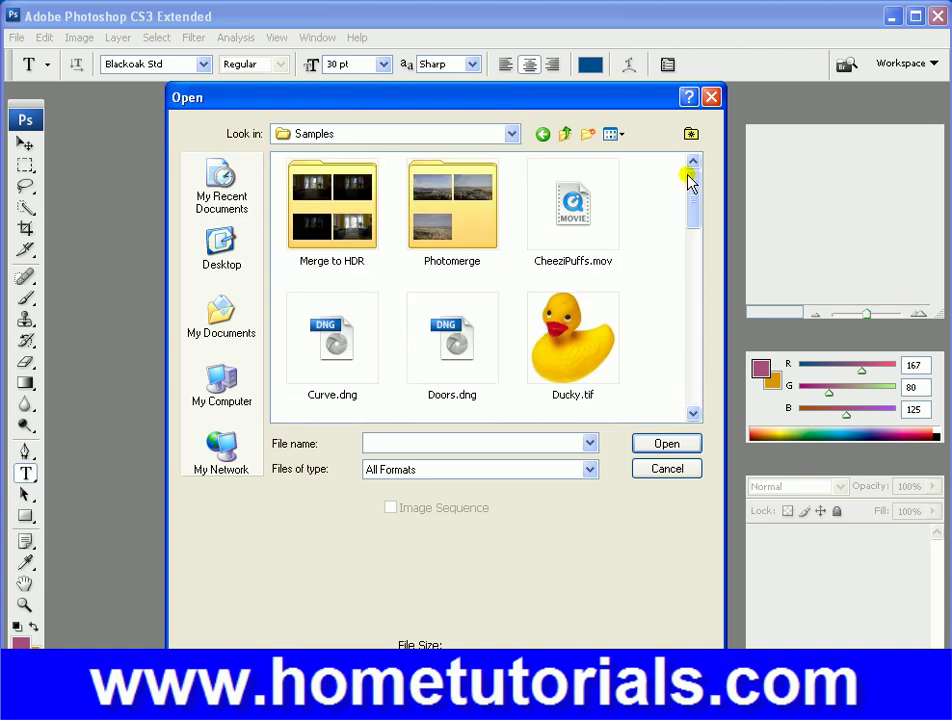
double_click(585, 361)
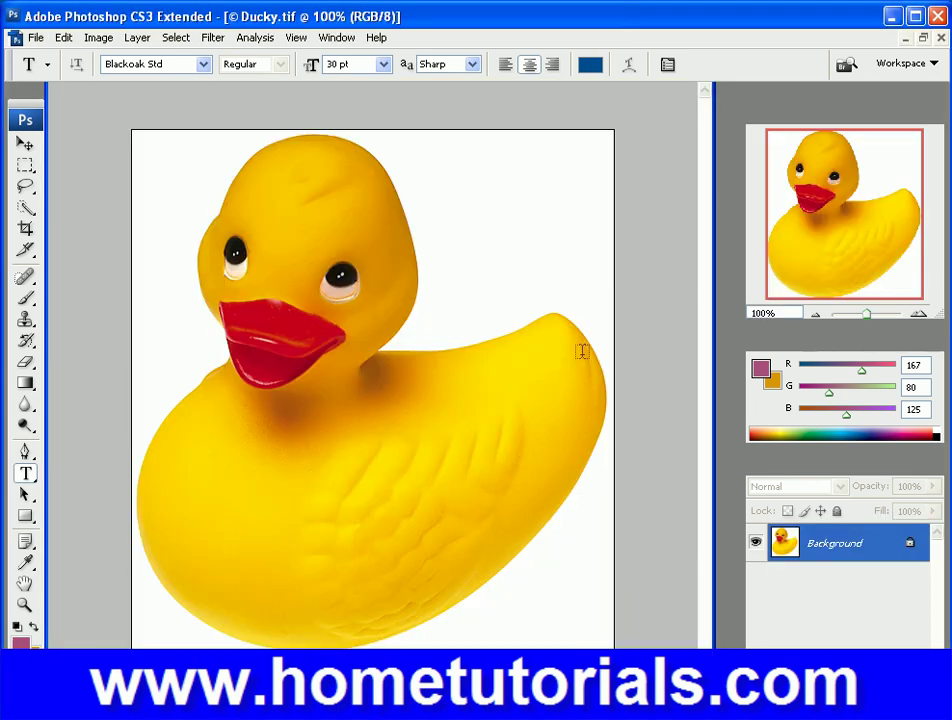
left_click(941, 38)
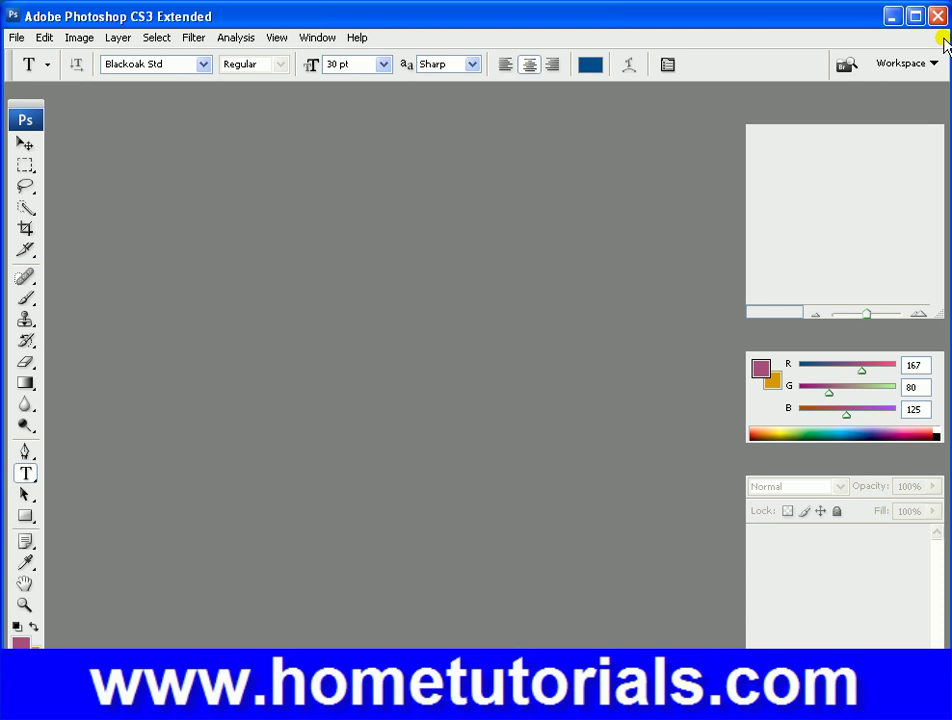
left_click(16, 38)
left_click(18, 72)
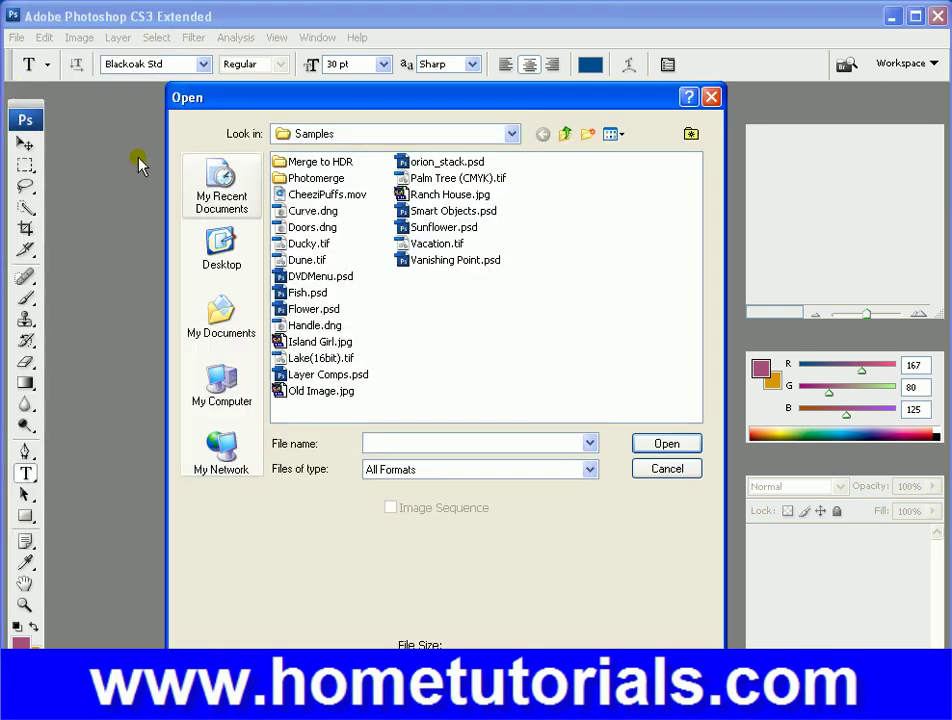
left_click(205, 335)
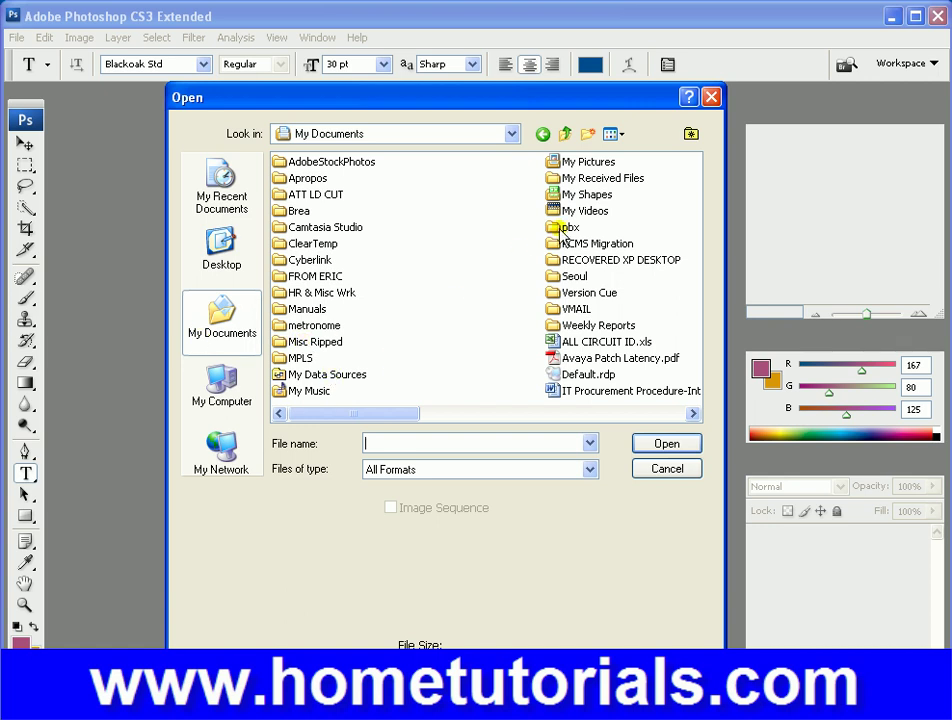
double_click(572, 163)
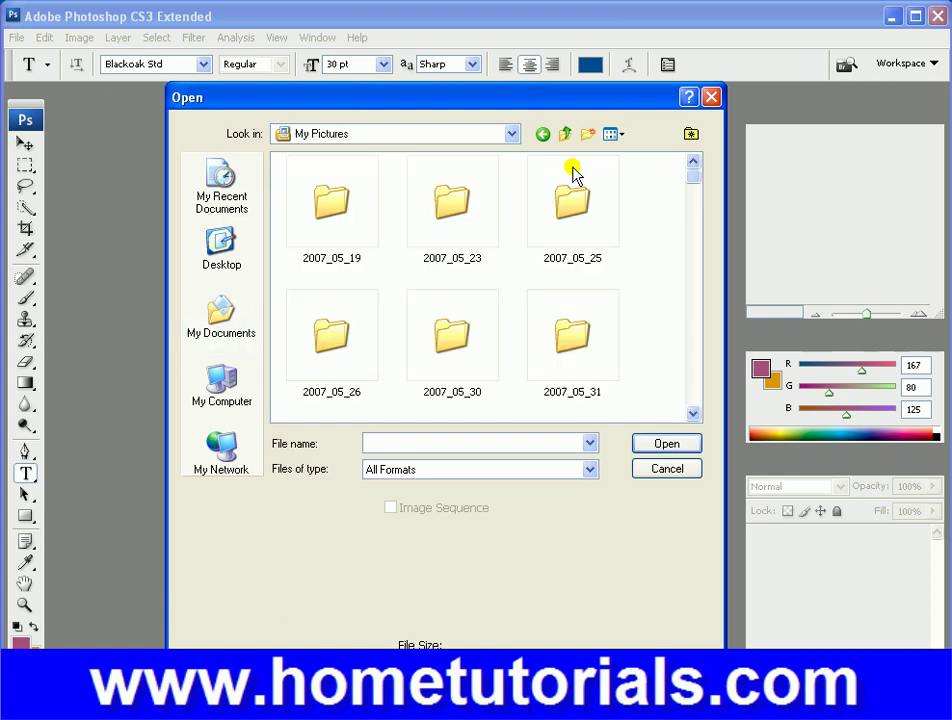
left_click(543, 137)
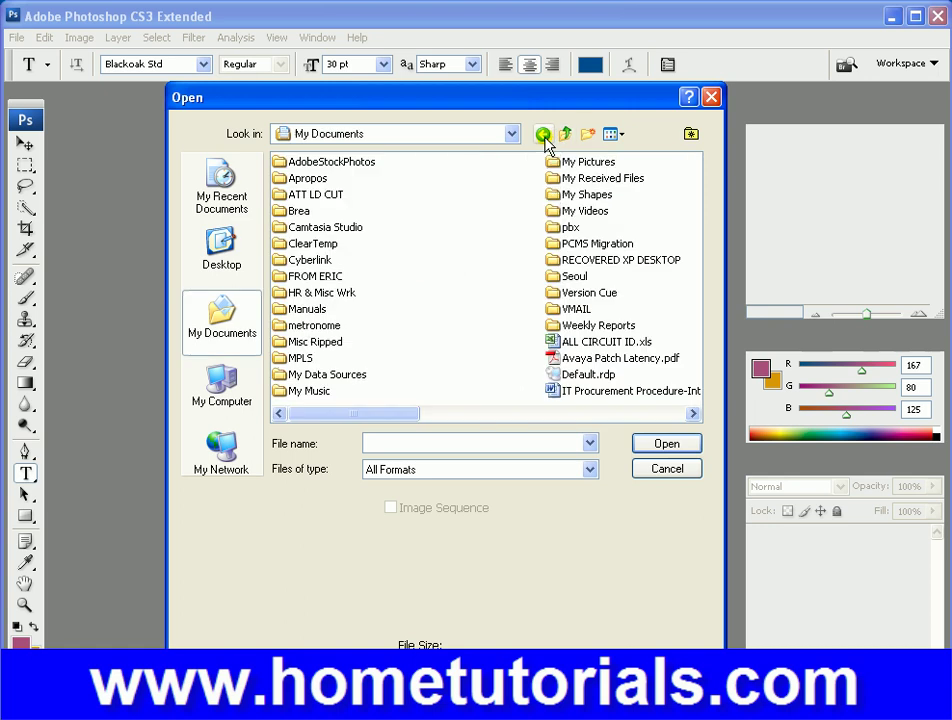
left_click(545, 138)
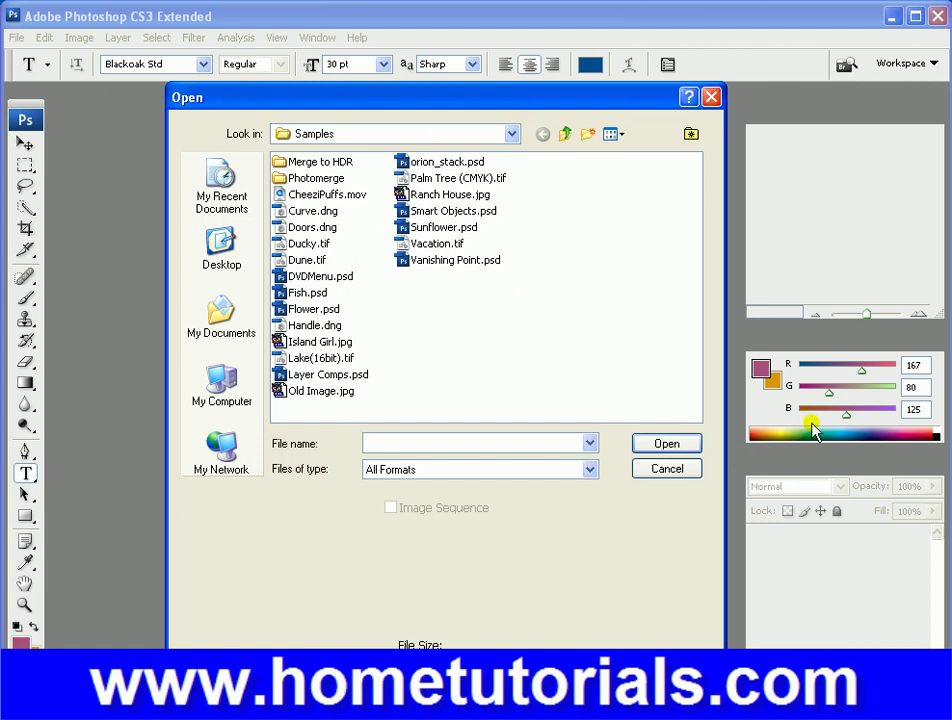
left_click(680, 468)
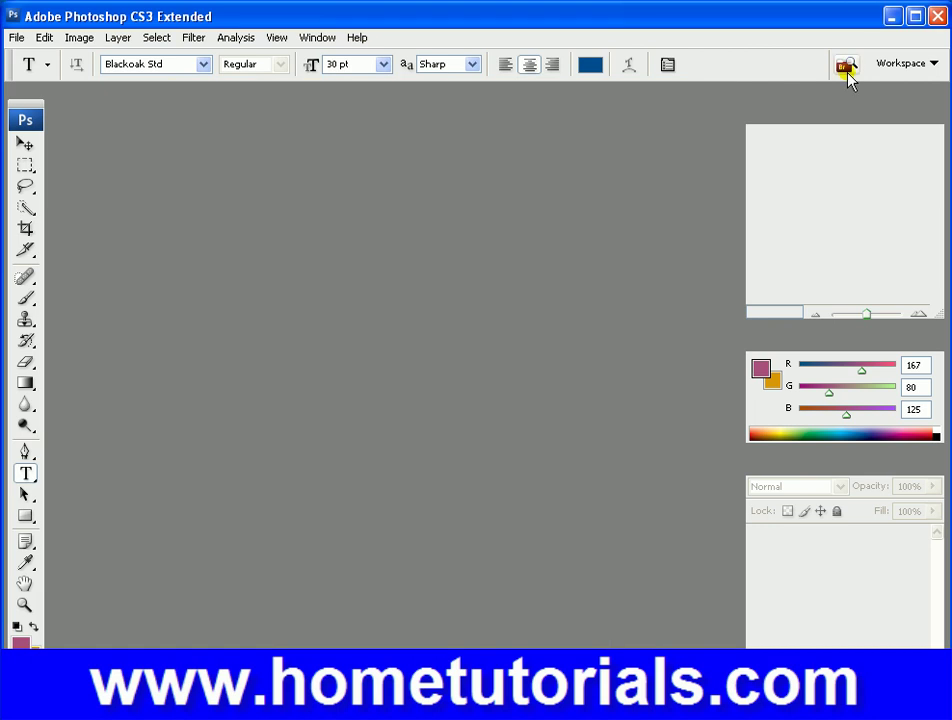
Step: Launch Adobe Bridge from Photoshop's Go to Bridge button to view the Samples thumbnails
left_click(848, 72)
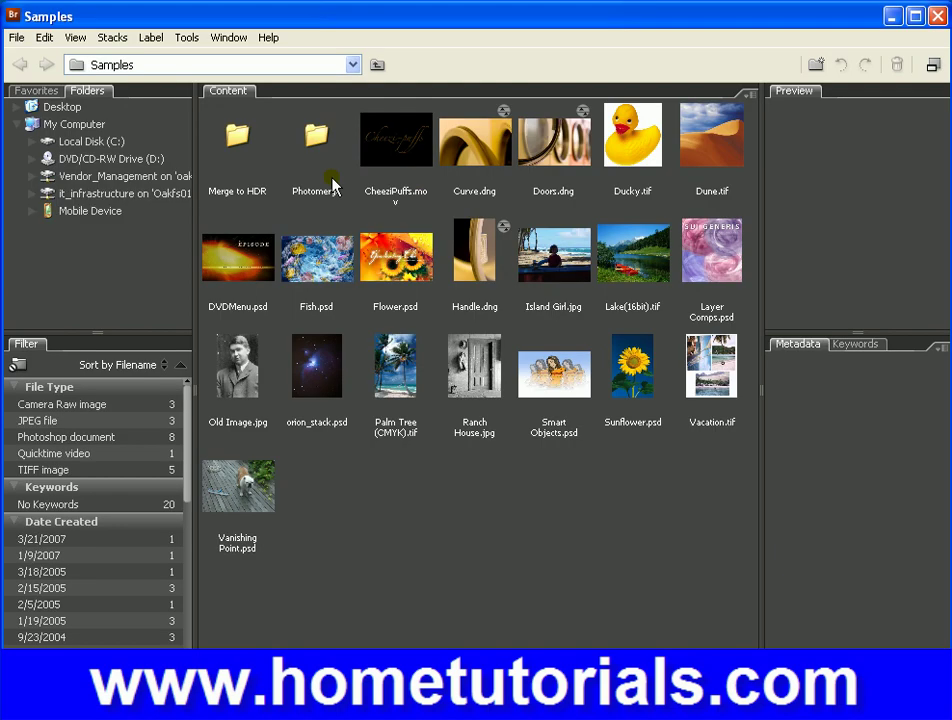
Step: Expand Local Disk (C:) in the Folders panel and select Ducky.tif to preview it
left_click(33, 141)
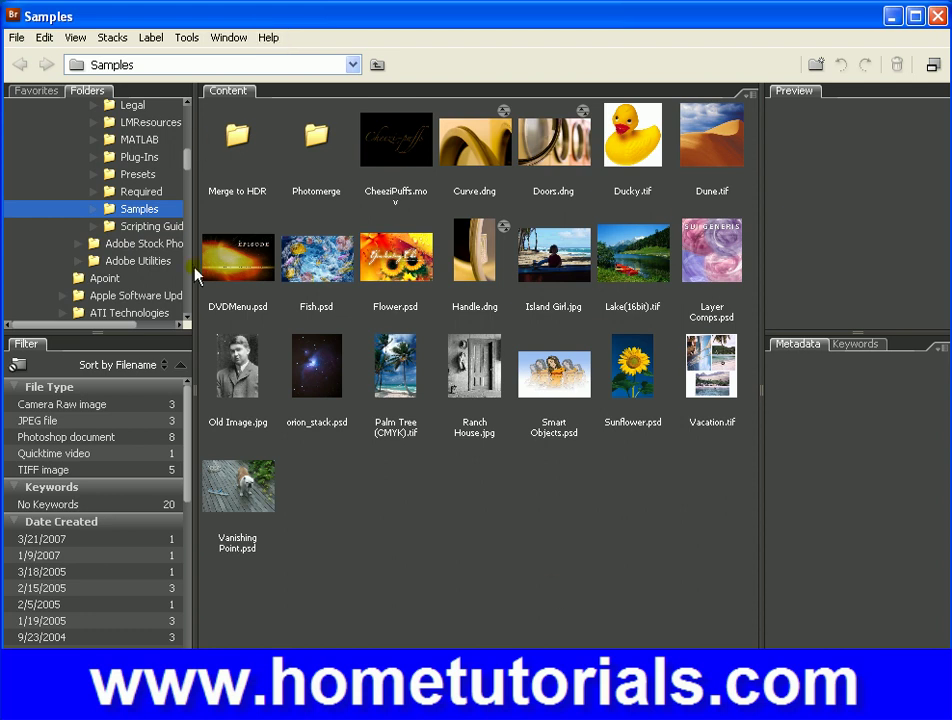
left_click(187, 102)
left_click(187, 102)
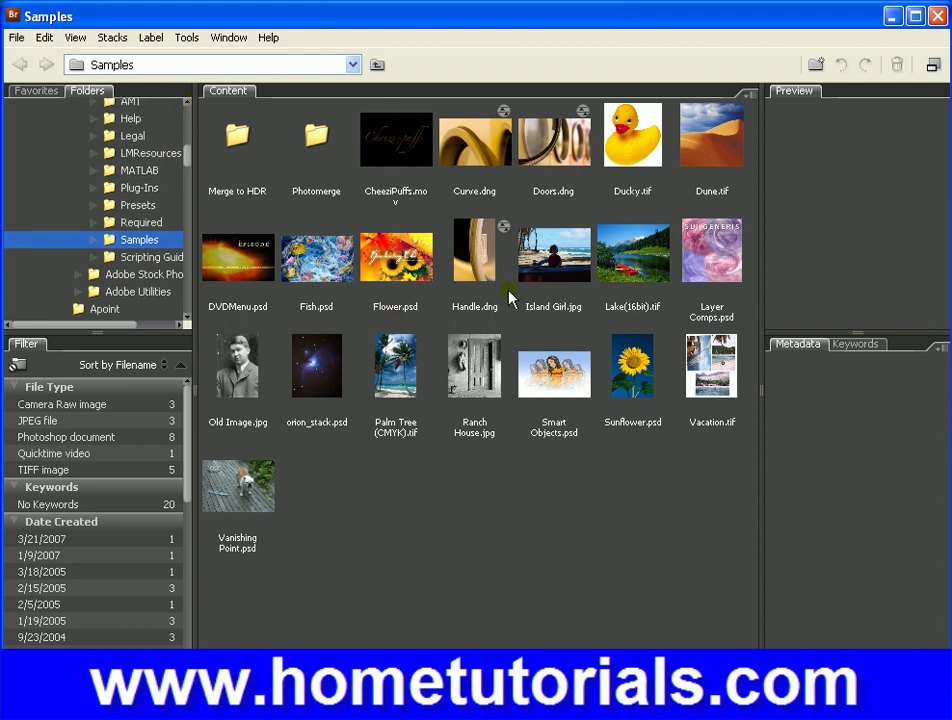
left_click(643, 150)
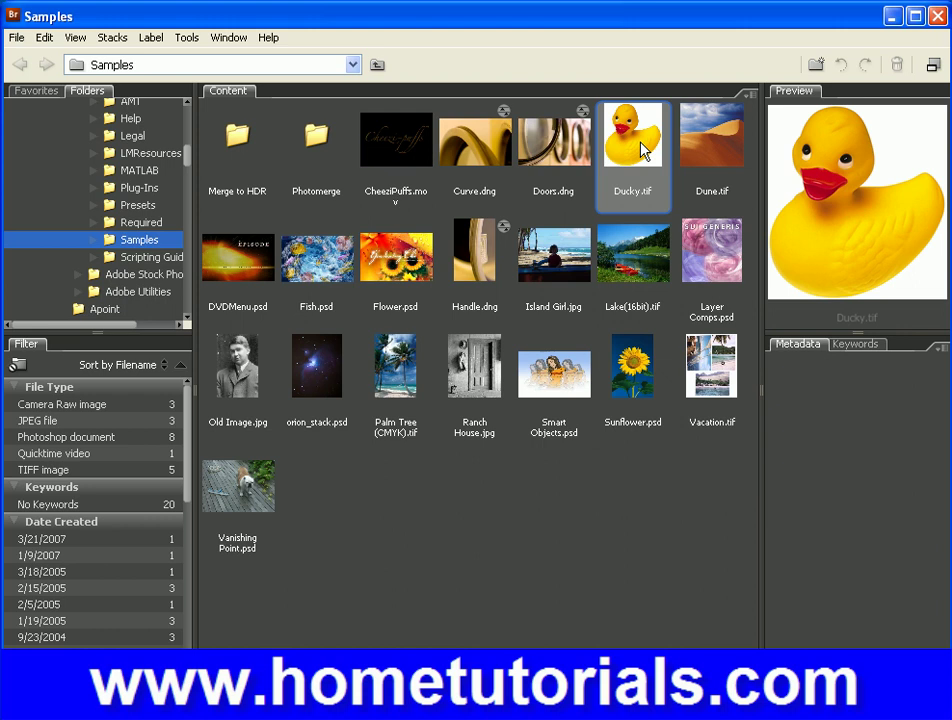
Step: Double-click Ducky.tif in Bridge to open it in Photoshop at 100%, then open the Layer menu
double_click(643, 150)
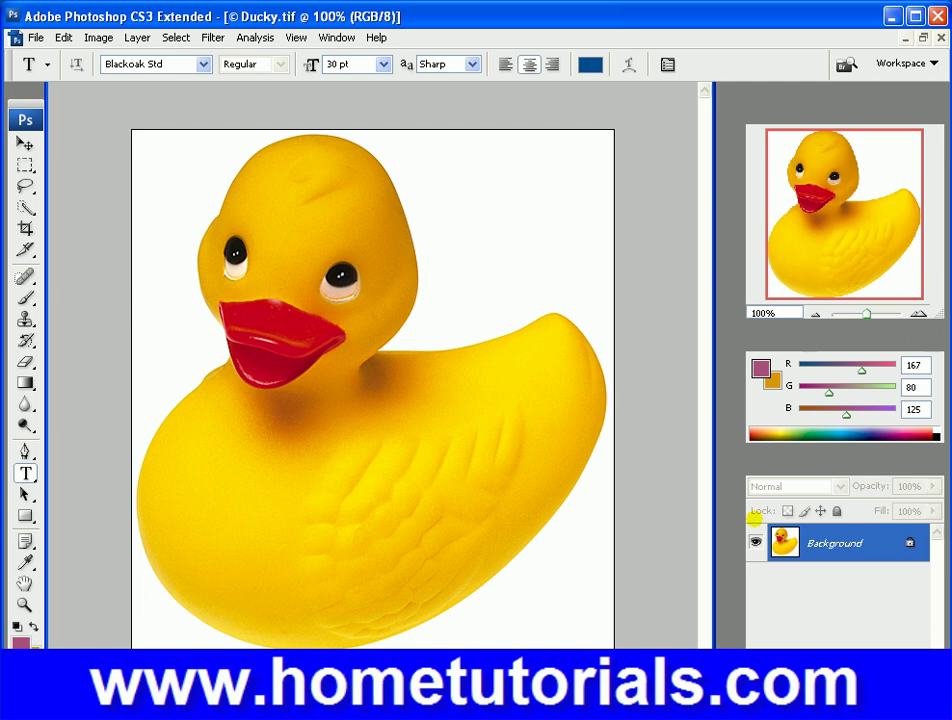
left_click(140, 37)
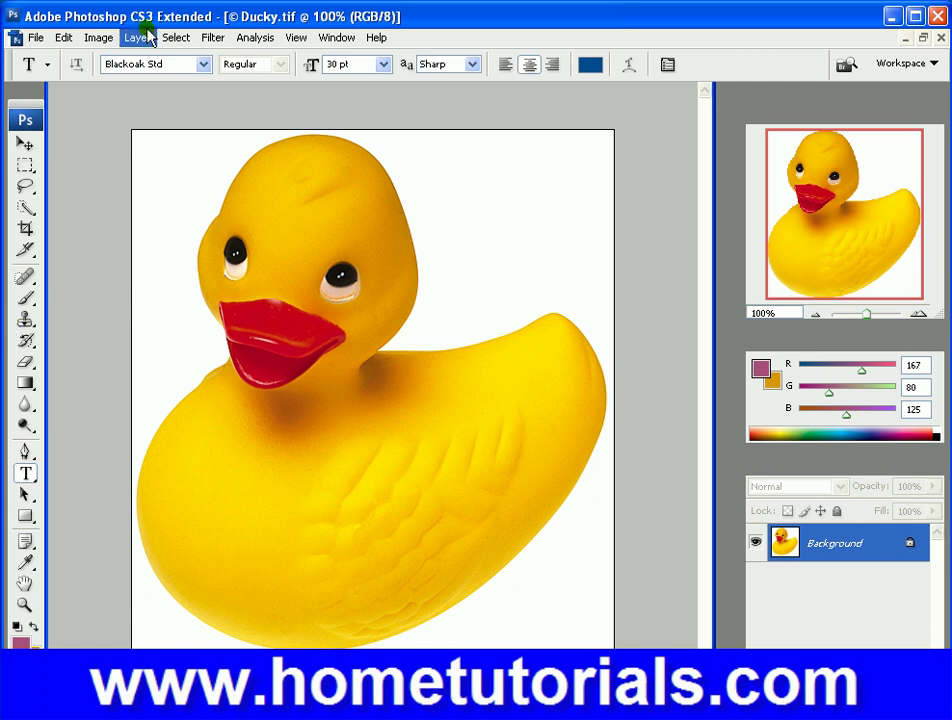